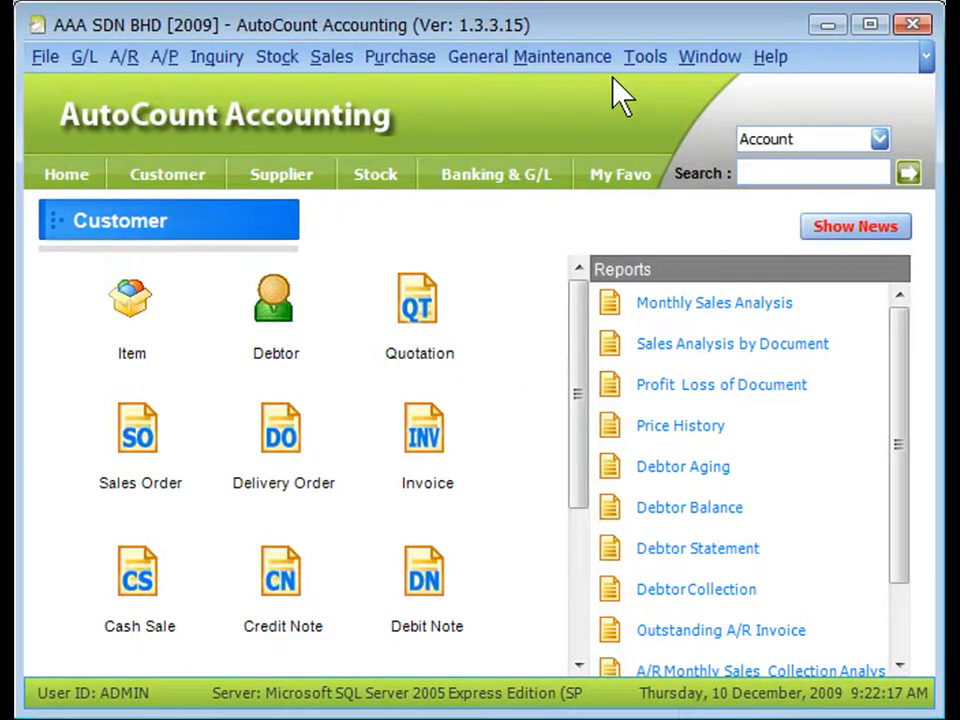
Open the fiscal year manager and view the edit settings of Fiscal Year 2009 without changing them.
click(645, 57)
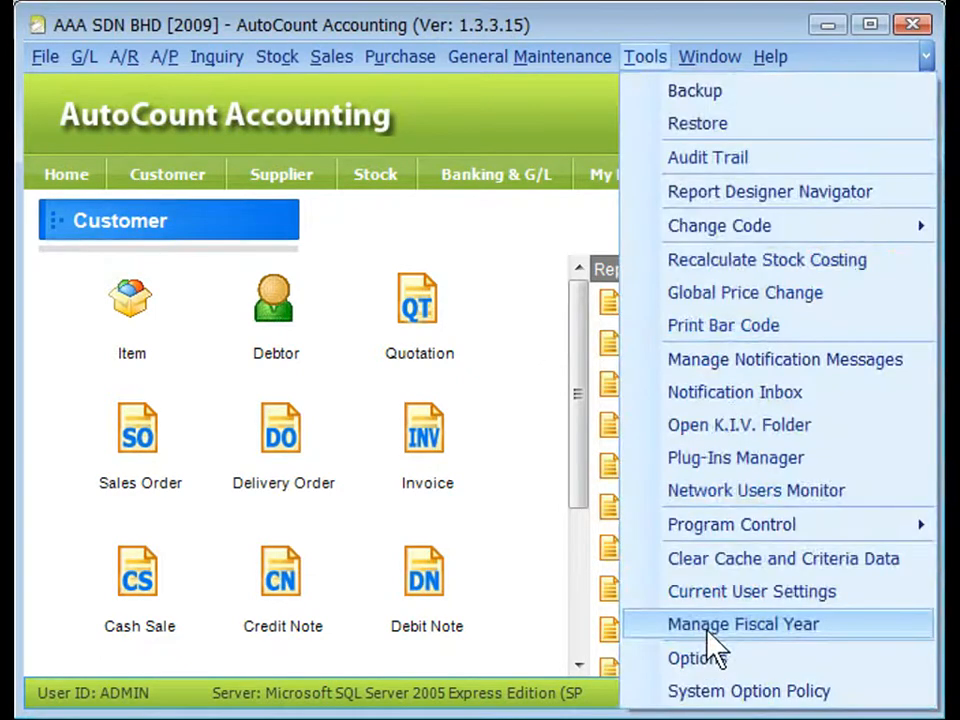
click(707, 630)
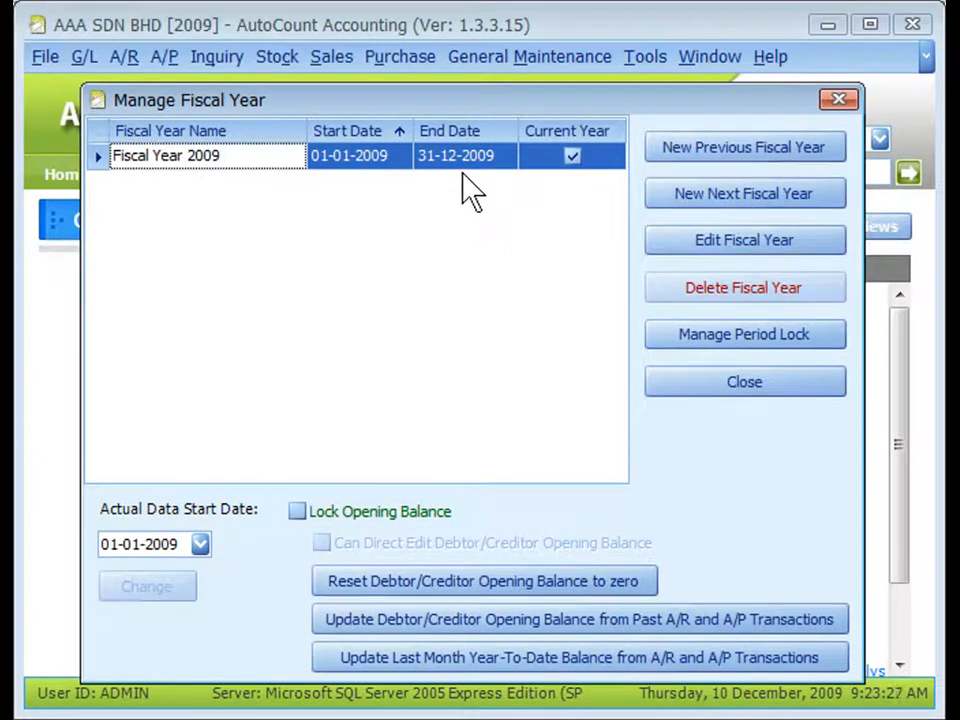
click(724, 243)
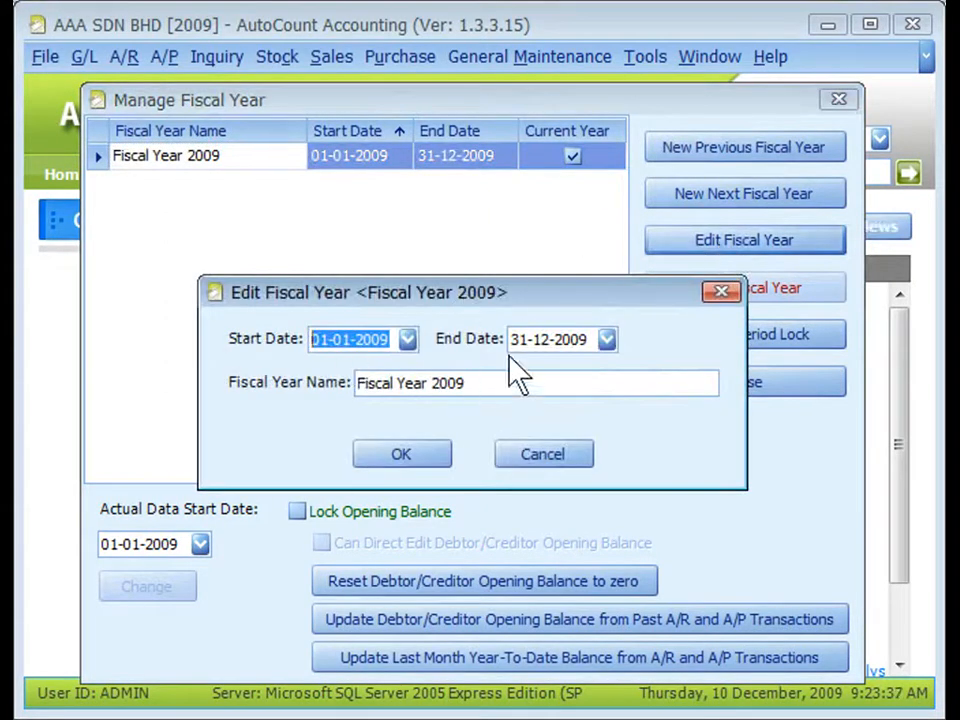
click(535, 460)
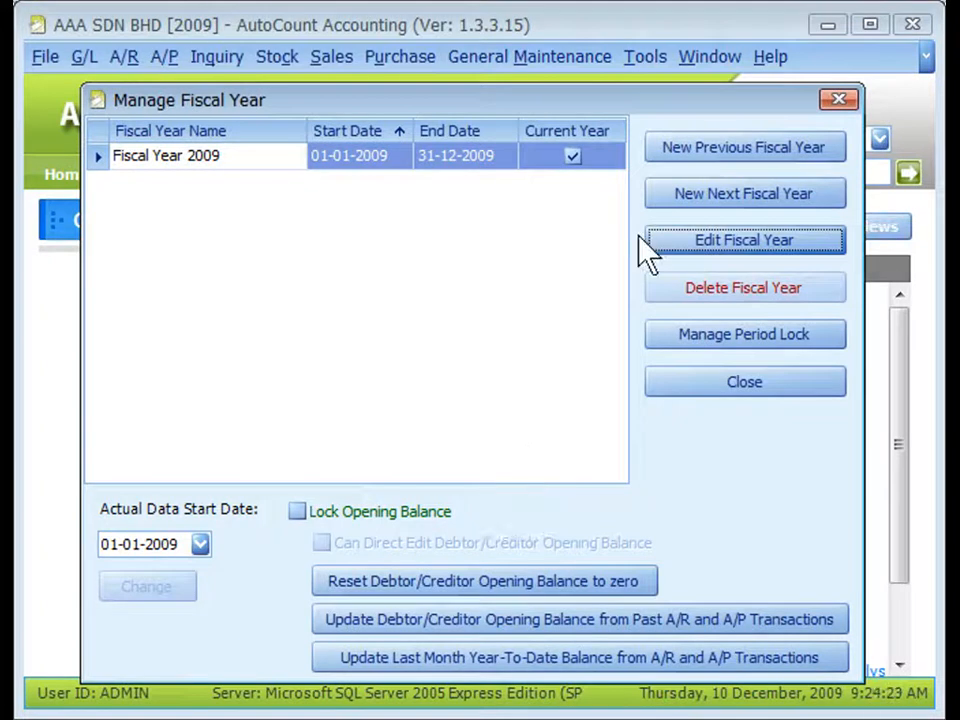
Create the previous fiscal year, Fiscal Year 2008, starting 01-01-2008 and ending 31-12-2008.
click(731, 150)
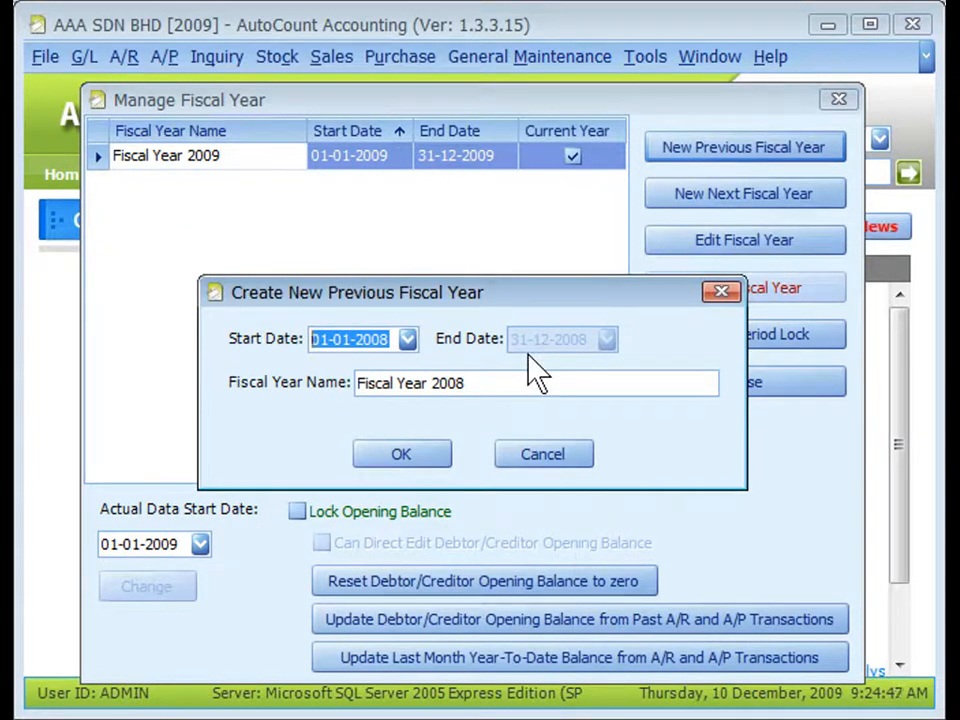
click(418, 455)
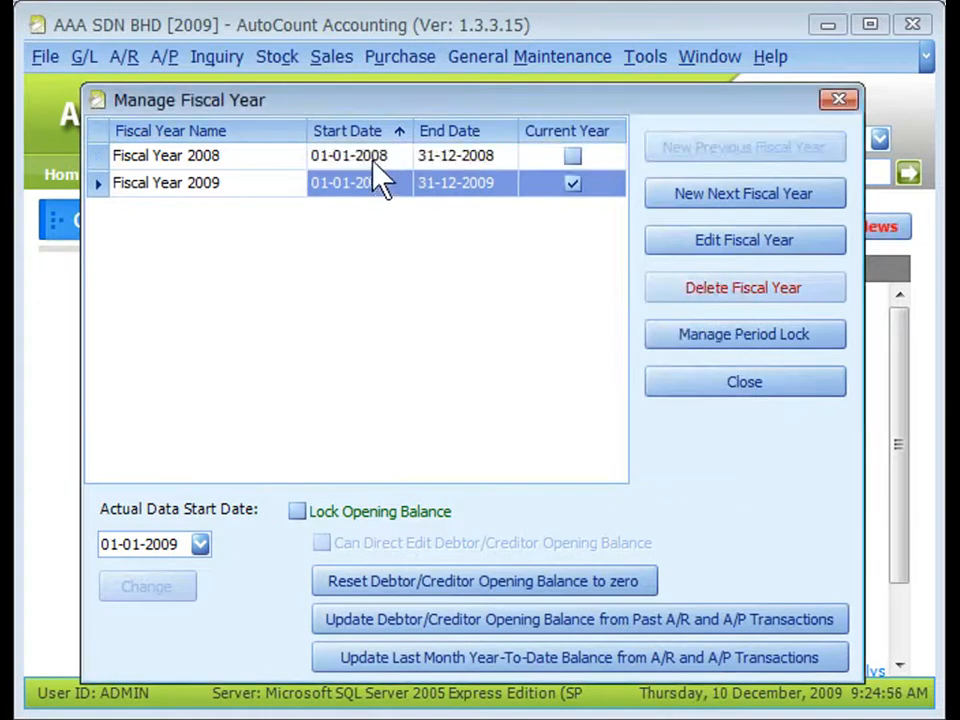
click(296, 160)
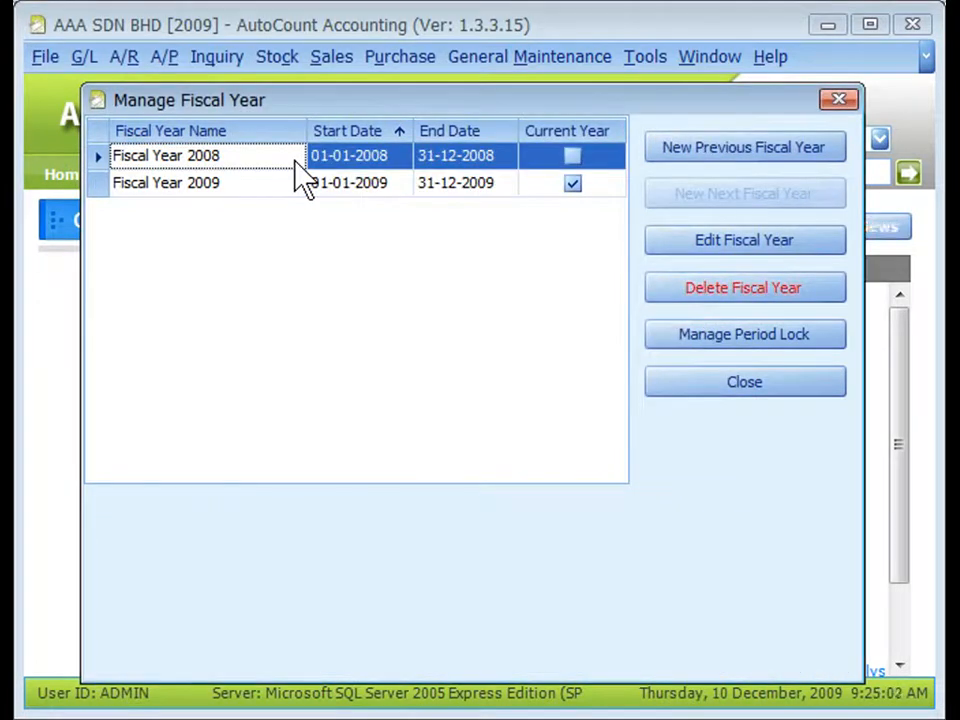
click(735, 160)
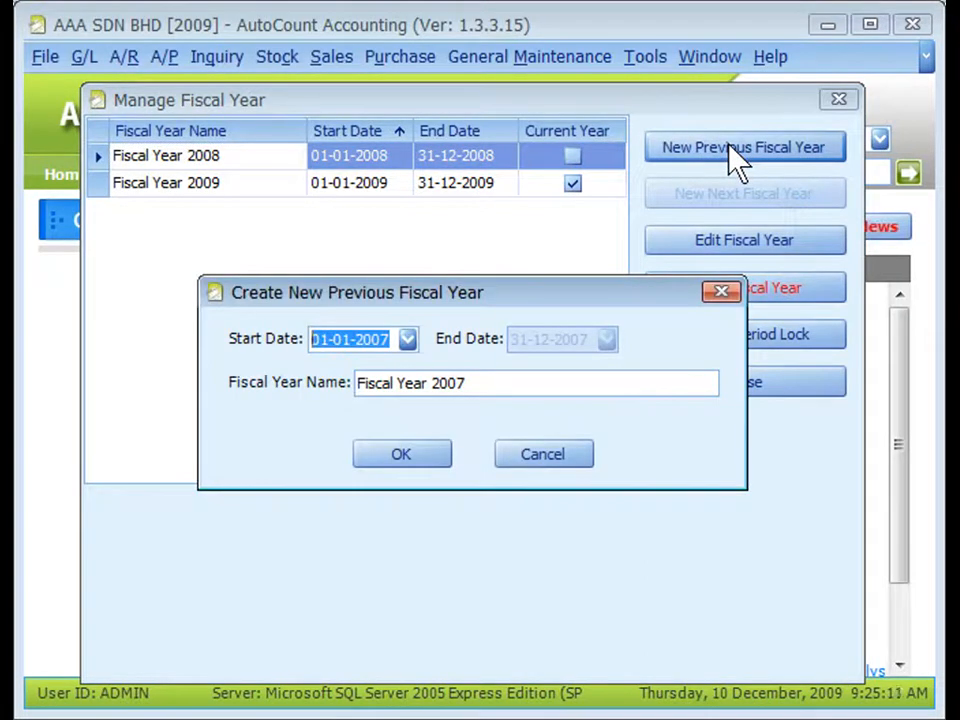
click(558, 462)
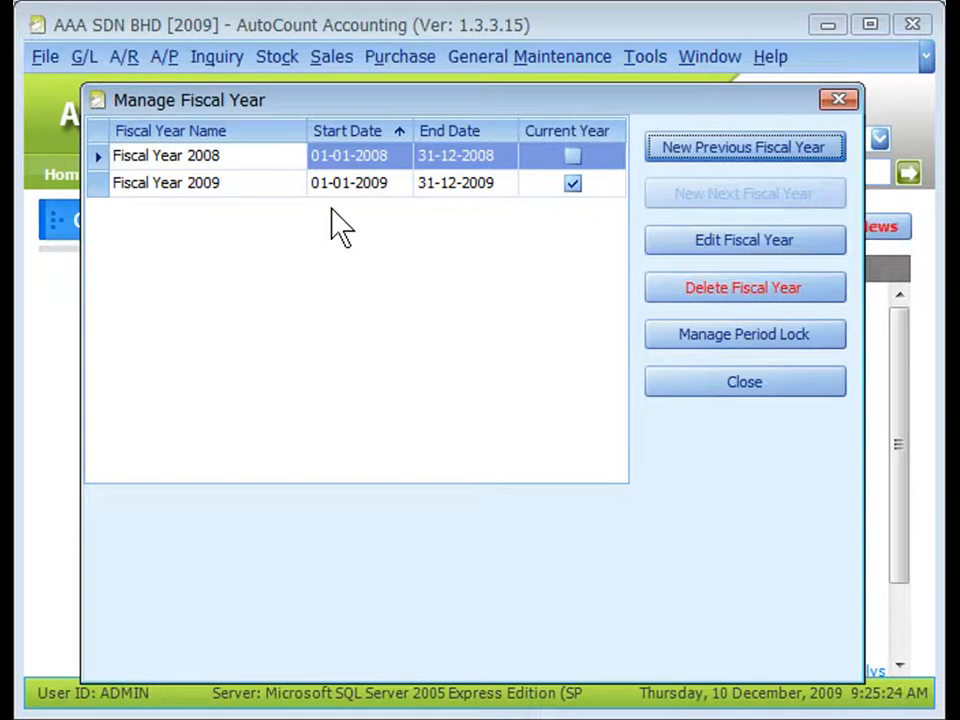
Create the next fiscal year after Fiscal Year 2009, named Fiscal Year 2010 and ending 31-12-2010.
click(288, 190)
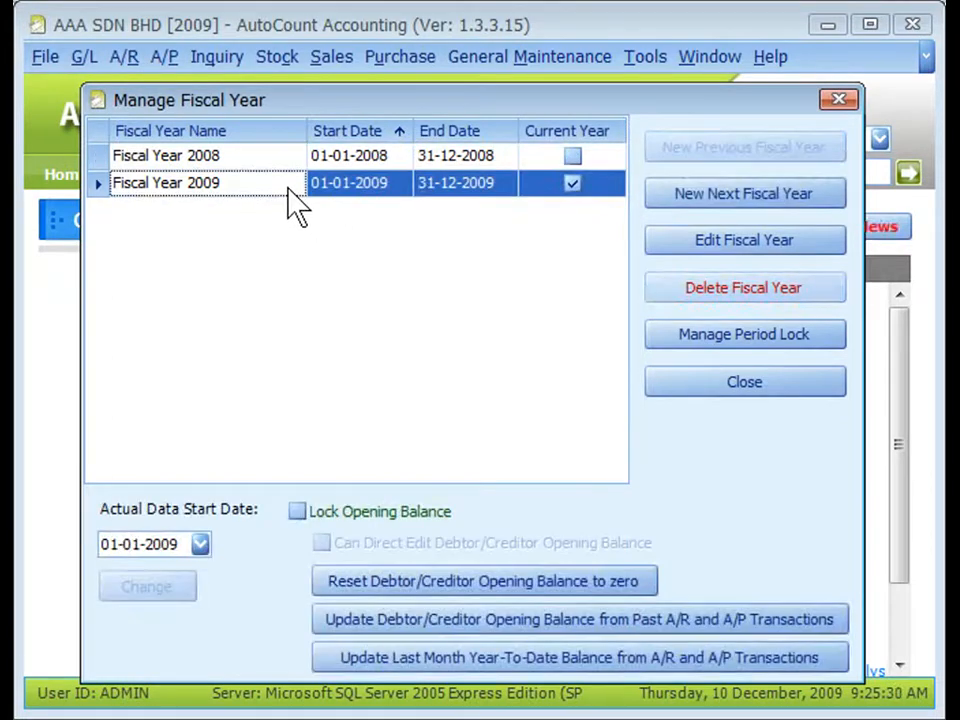
click(740, 212)
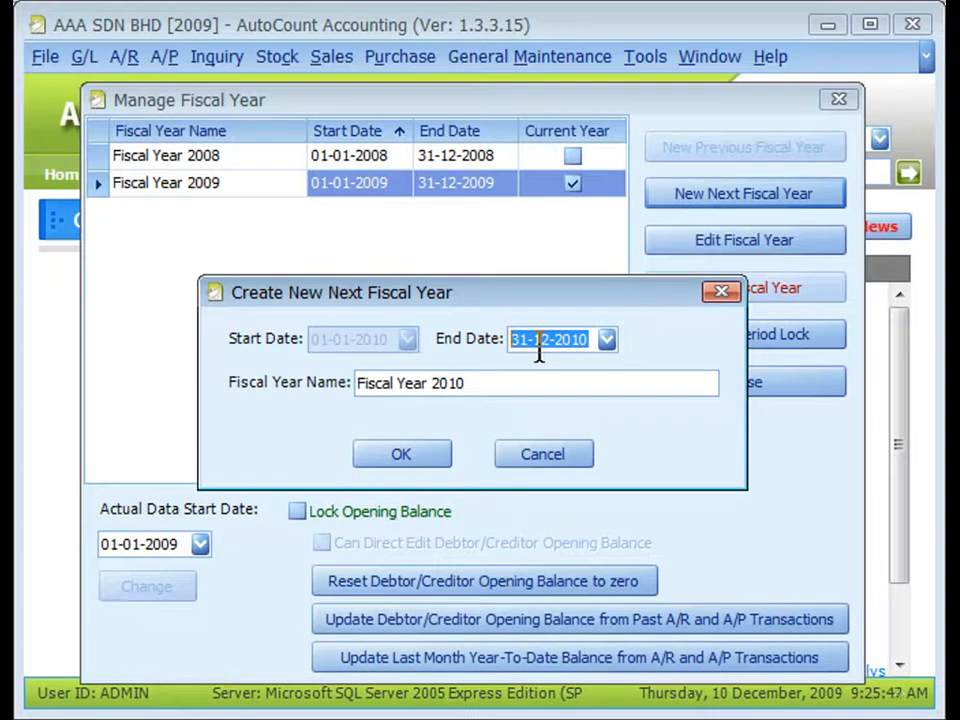
click(405, 456)
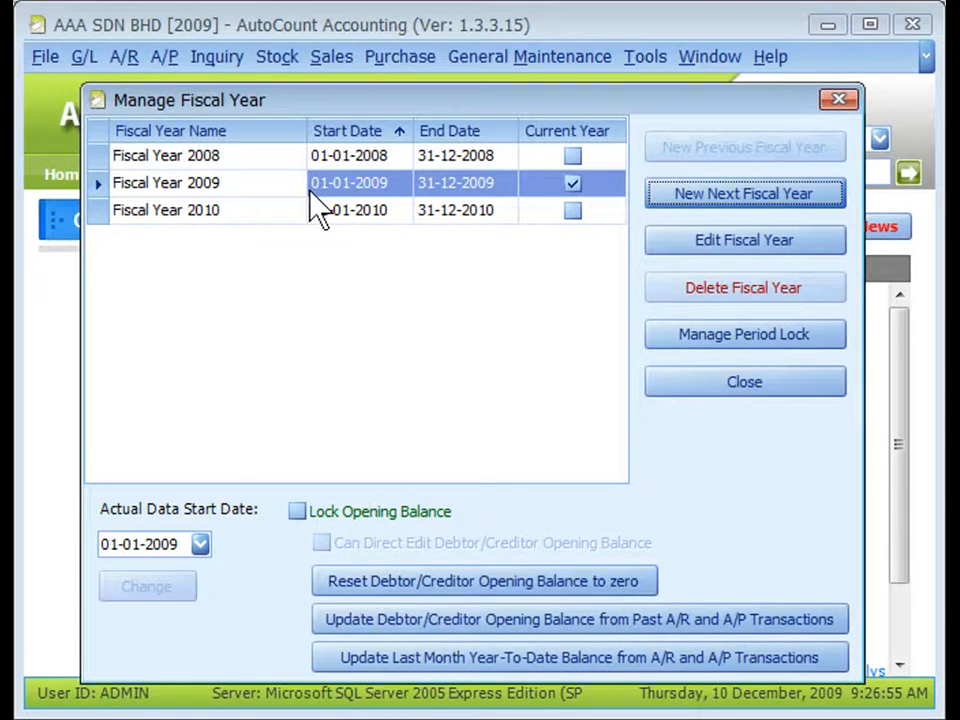
Mark the January to May 2009 periods as locked in the period lock settings of Fiscal Year 2009.
click(705, 340)
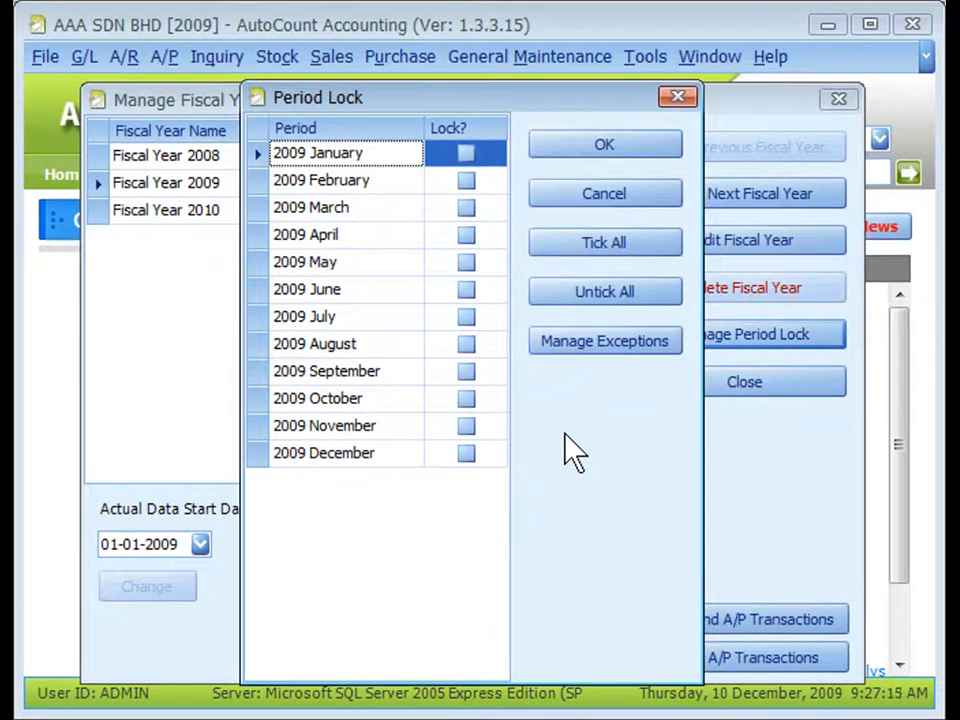
click(472, 208)
click(468, 268)
click(468, 270)
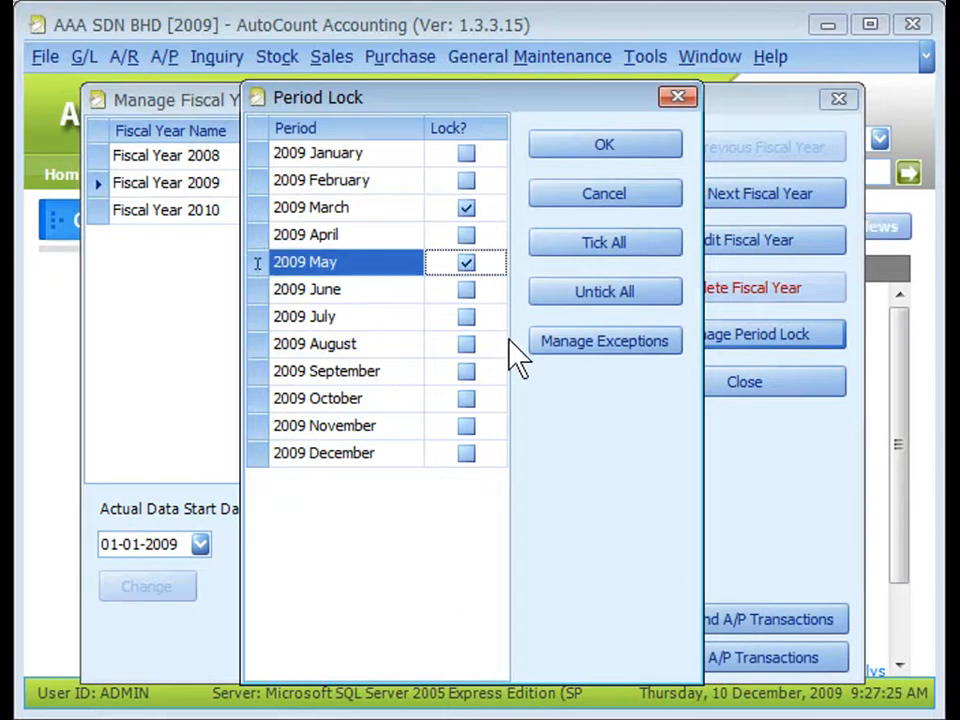
click(468, 236)
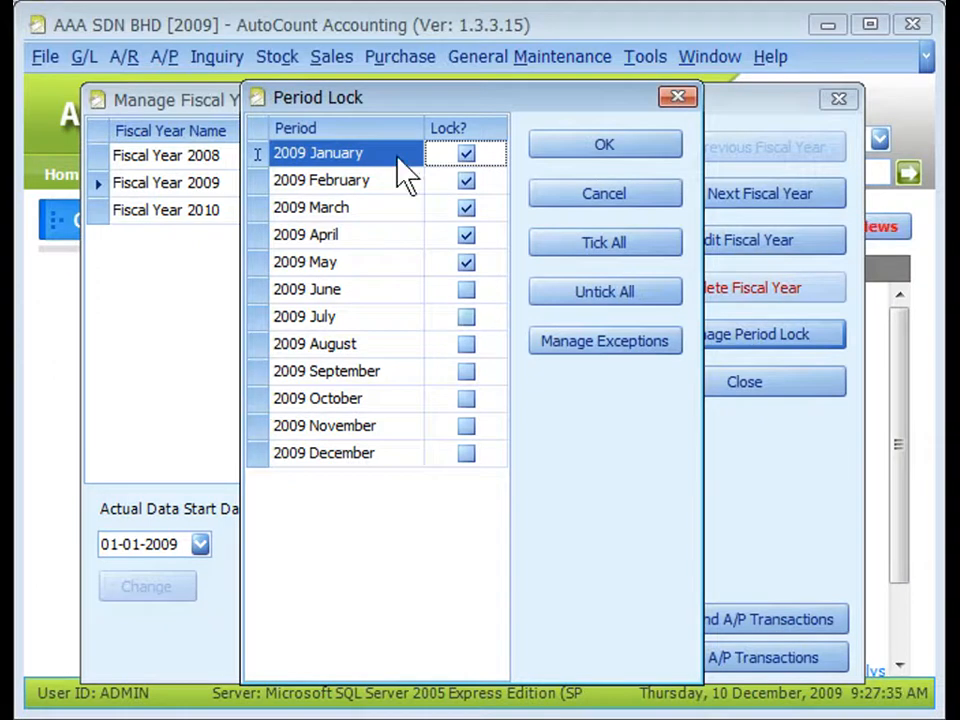
Add the ADMINS and SALES groups as exceptions for A/R Invoice in the locked 2009 January period.
click(602, 350)
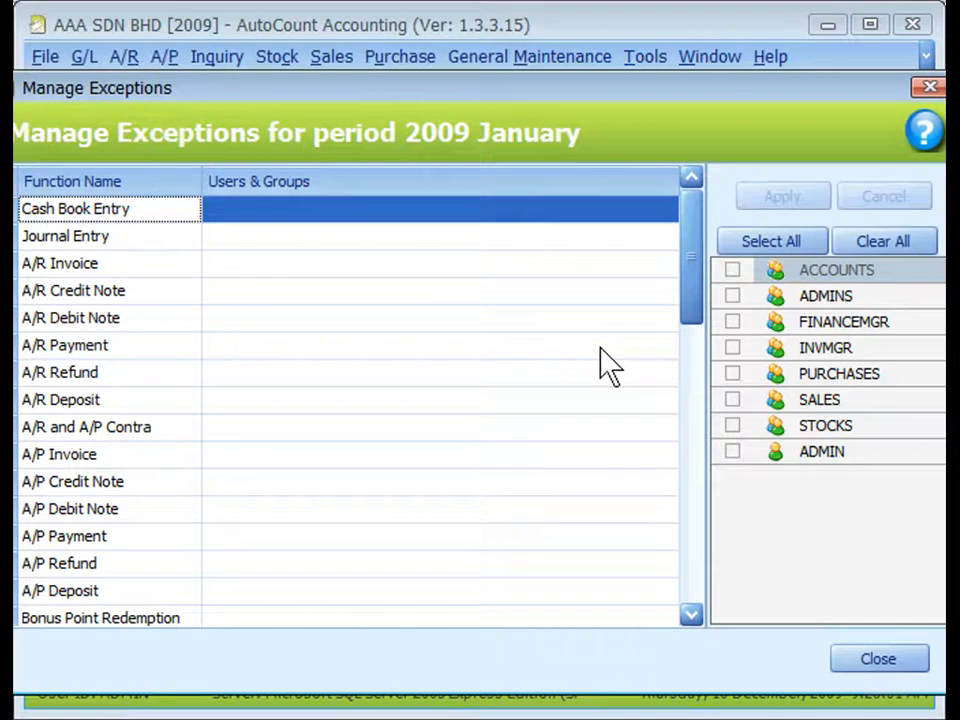
click(244, 267)
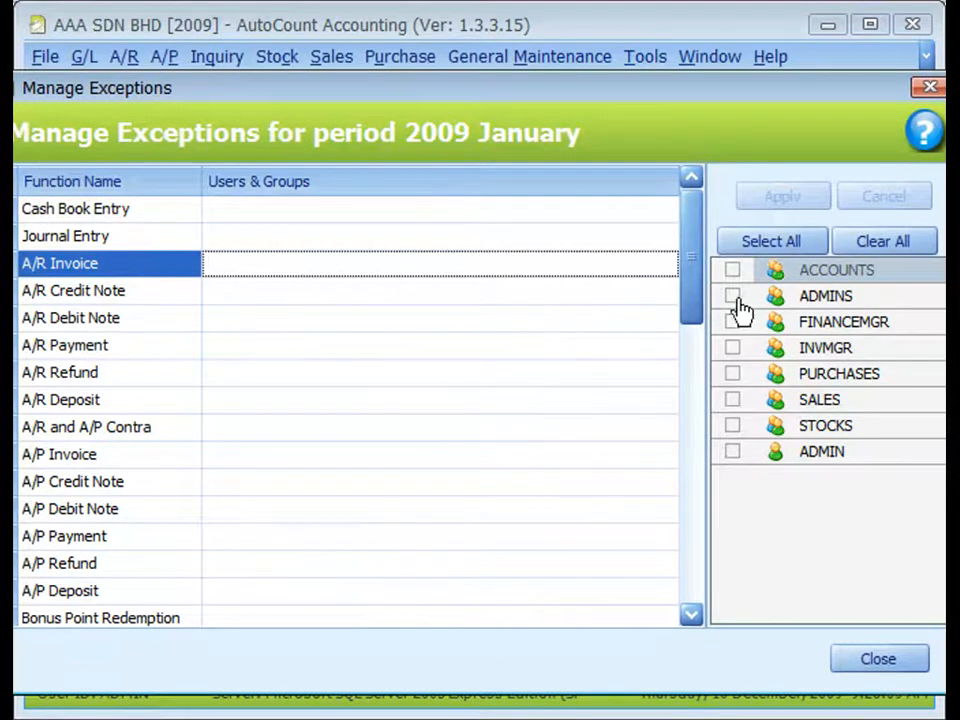
click(732, 298)
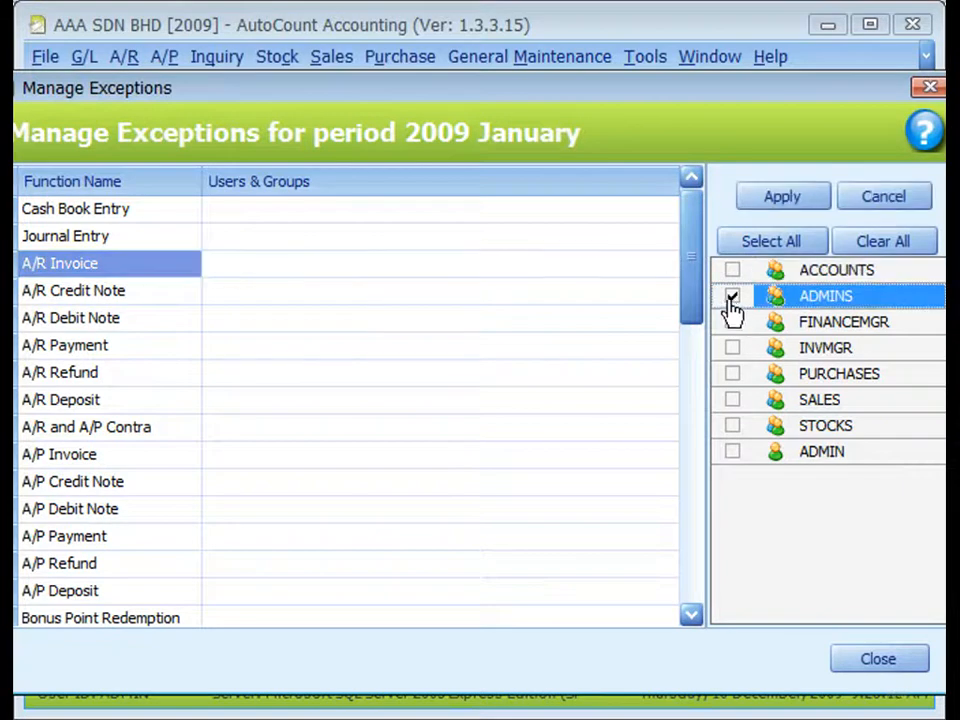
click(733, 399)
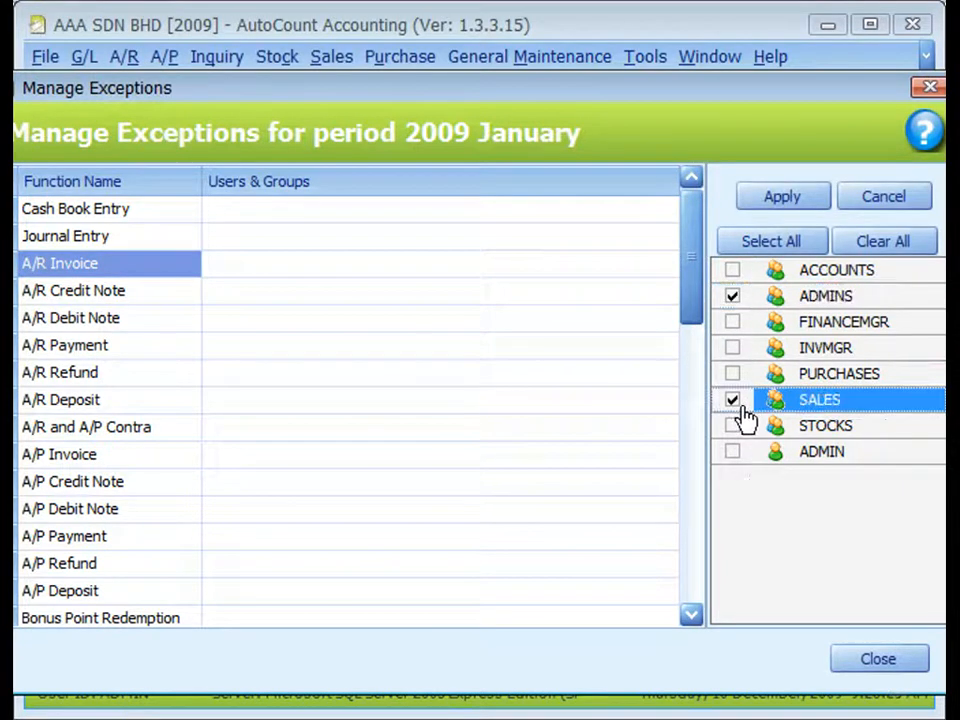
click(770, 198)
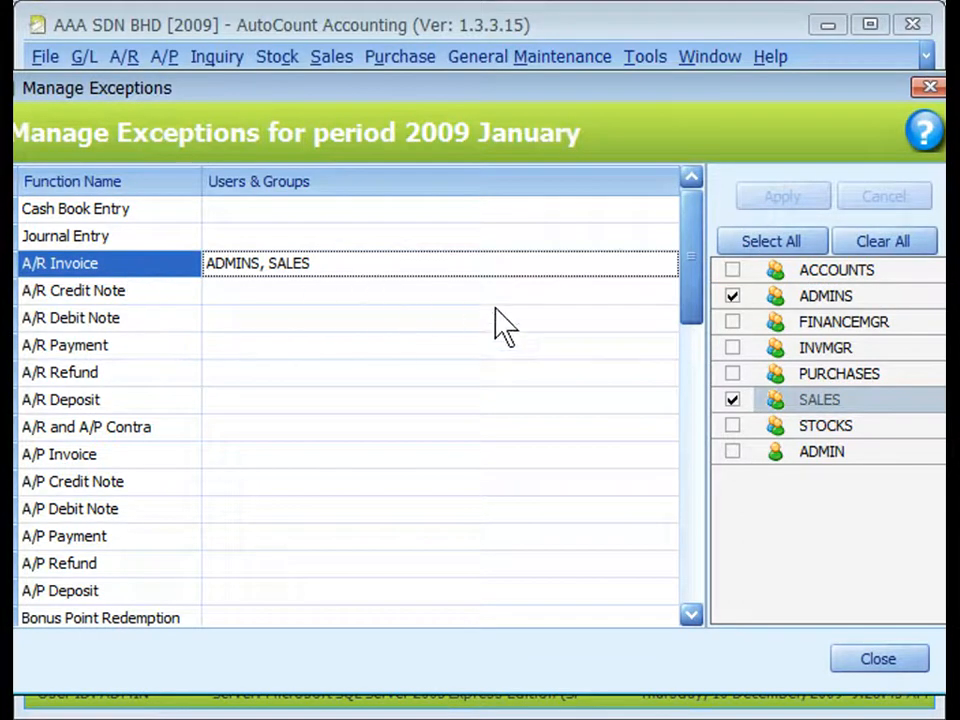
Remove SALES and ADMINS from the A/R Invoice exceptions for 2009 January and save the period locks.
click(733, 400)
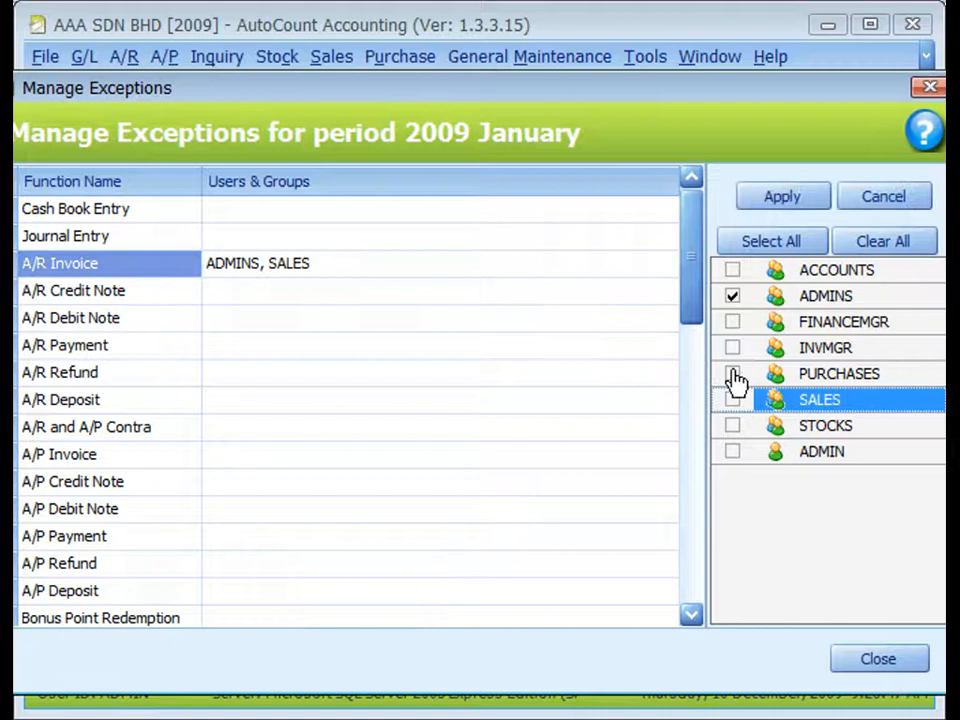
click(733, 298)
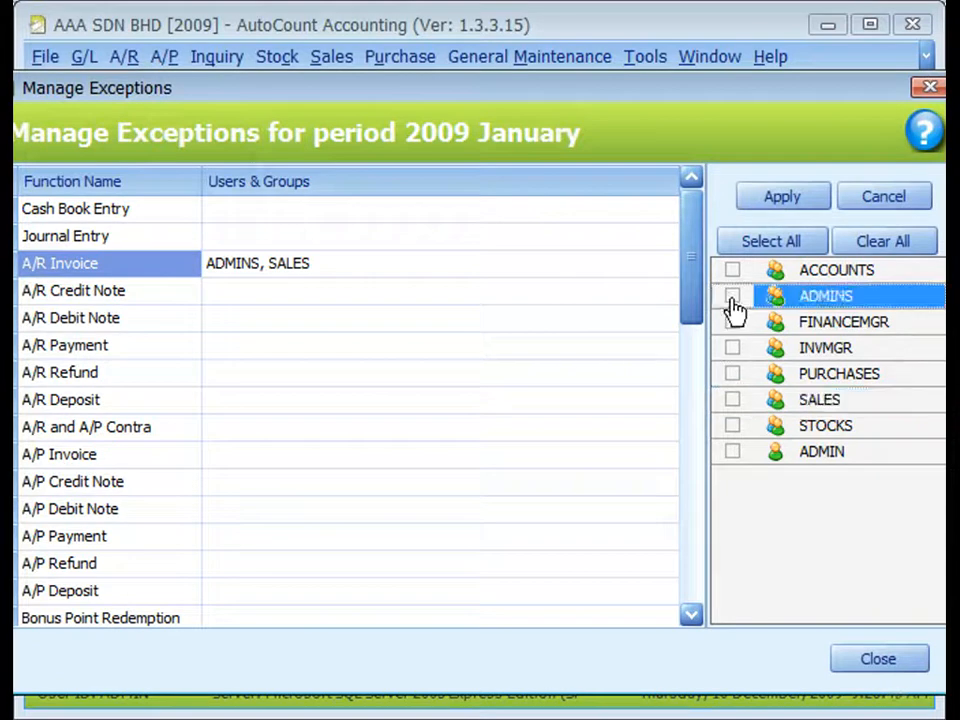
click(772, 202)
click(893, 664)
click(545, 150)
Switch Lock Opening Balance on and back off for Fiscal Year 2009.
click(298, 513)
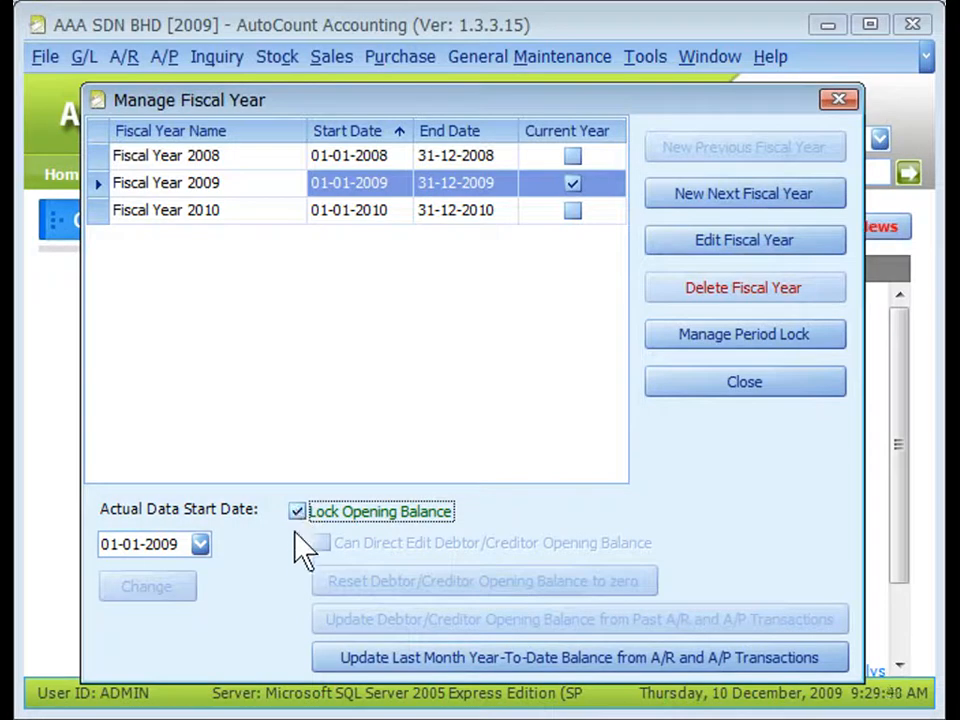
click(297, 512)
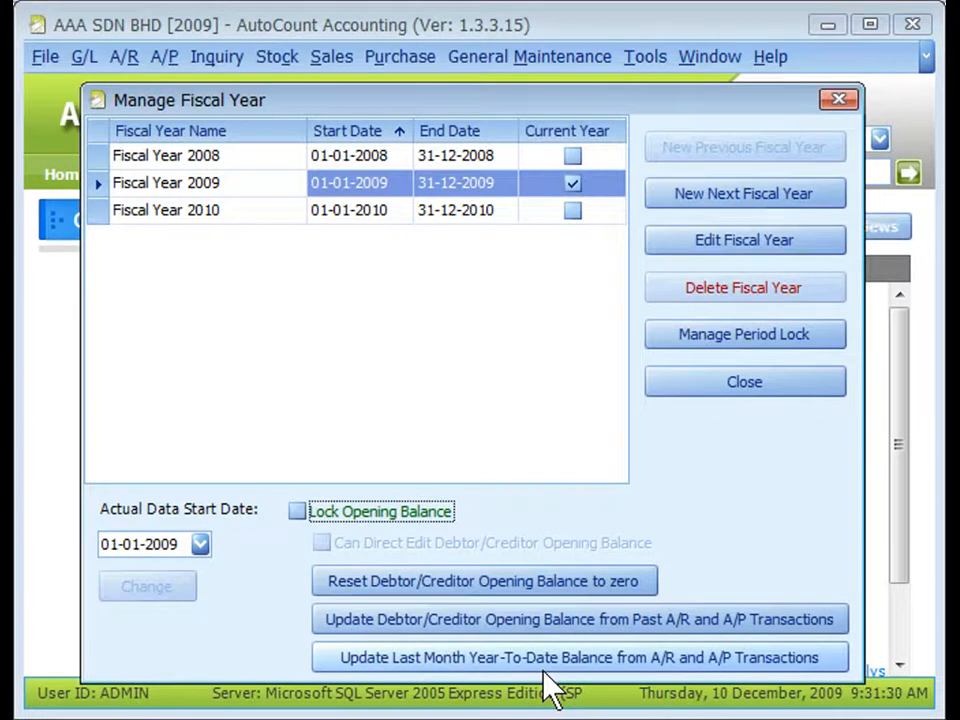
click(177, 545)
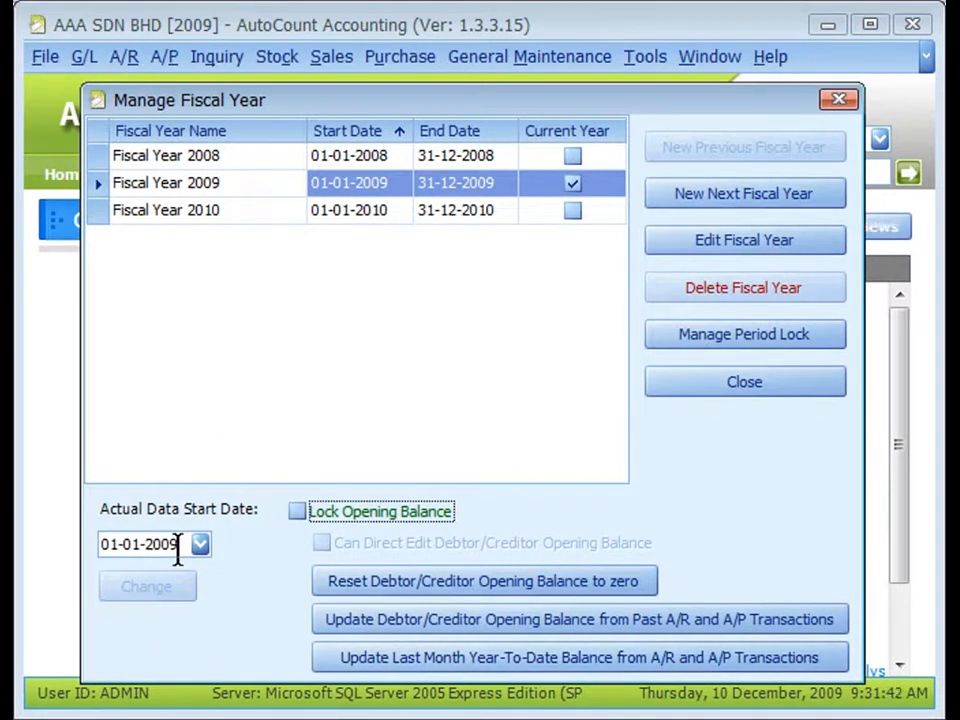
click(337, 189)
click(197, 540)
click(340, 188)
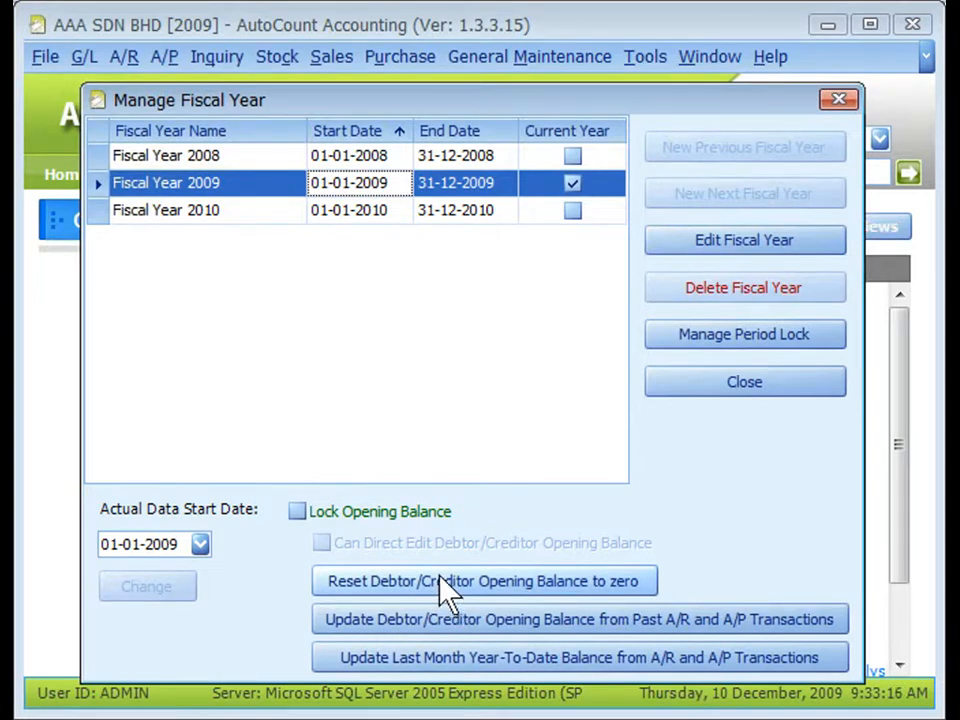
click(336, 212)
click(337, 186)
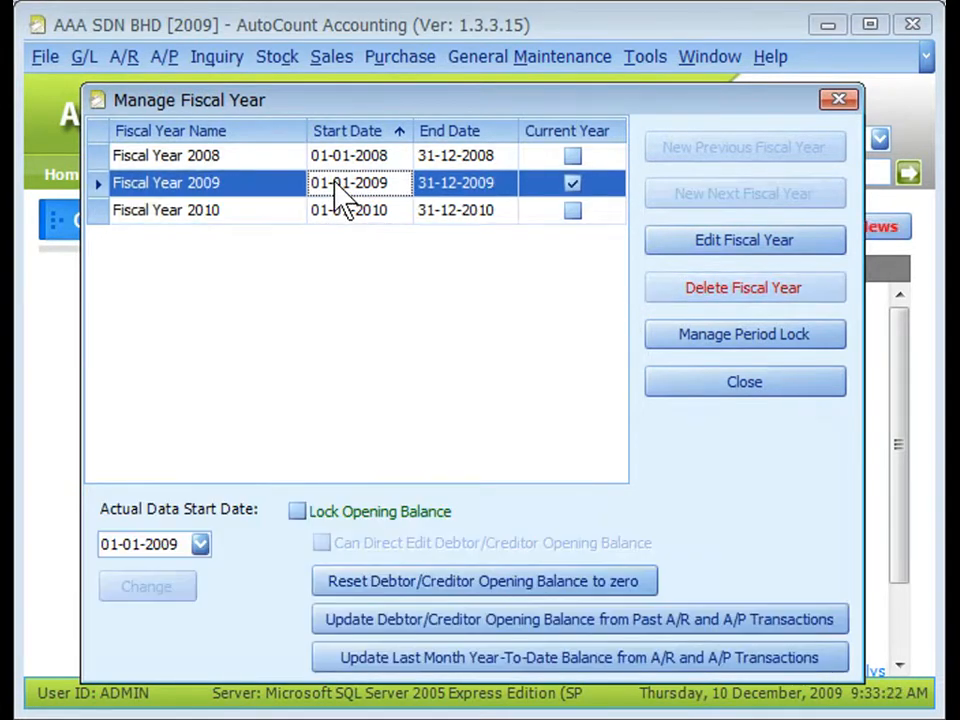